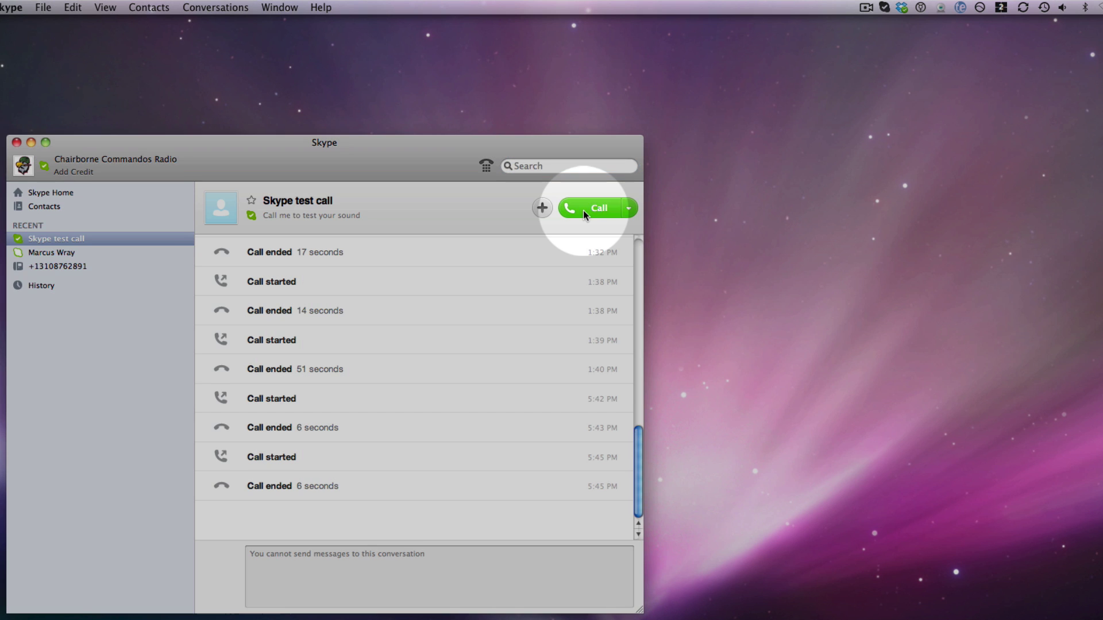
# Start the Skype sound test call from its entry in the call list
pyautogui.click(583, 211)
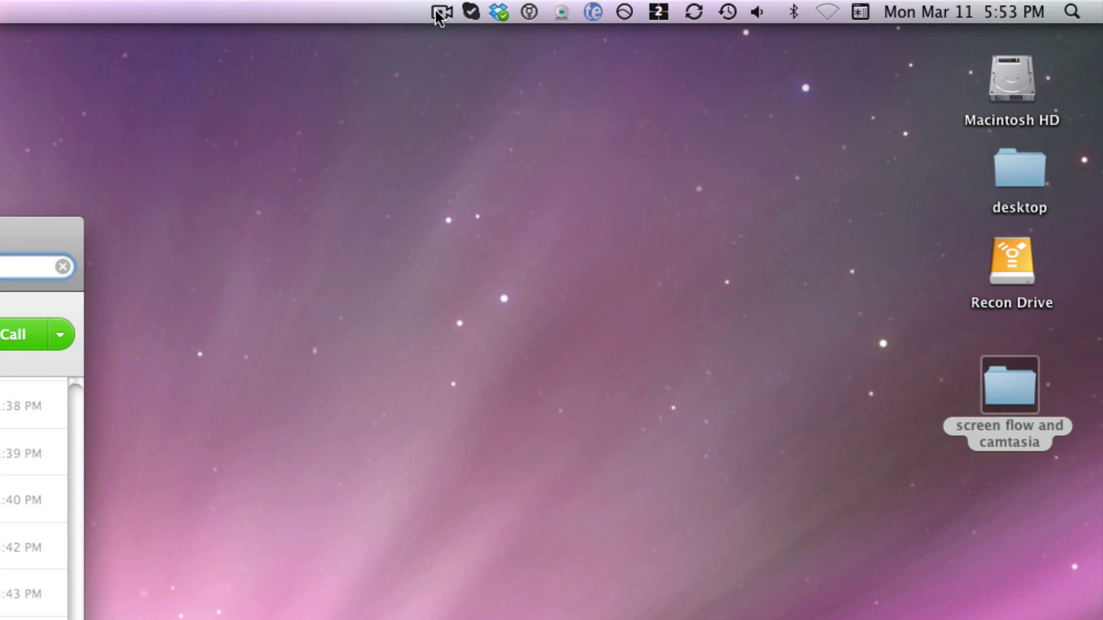
# Stop the screen recording and add both recorded clips to the timeline
pyautogui.click(440, 12)
pyautogui.click(454, 60)
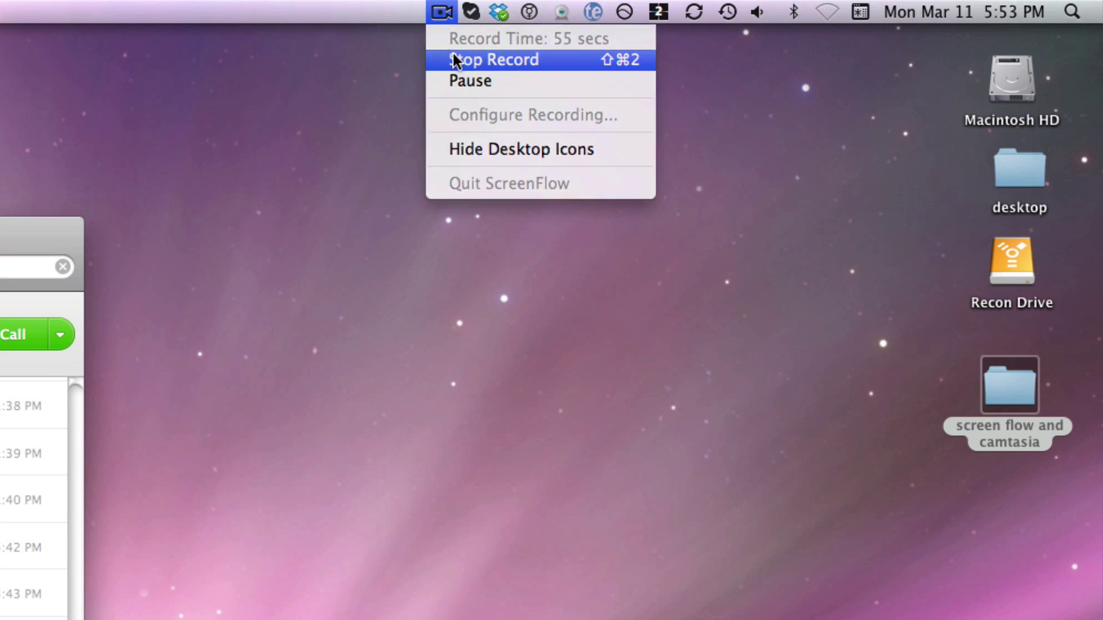
pyautogui.moveTo(996, 110); pyautogui.dragTo(383, 564)
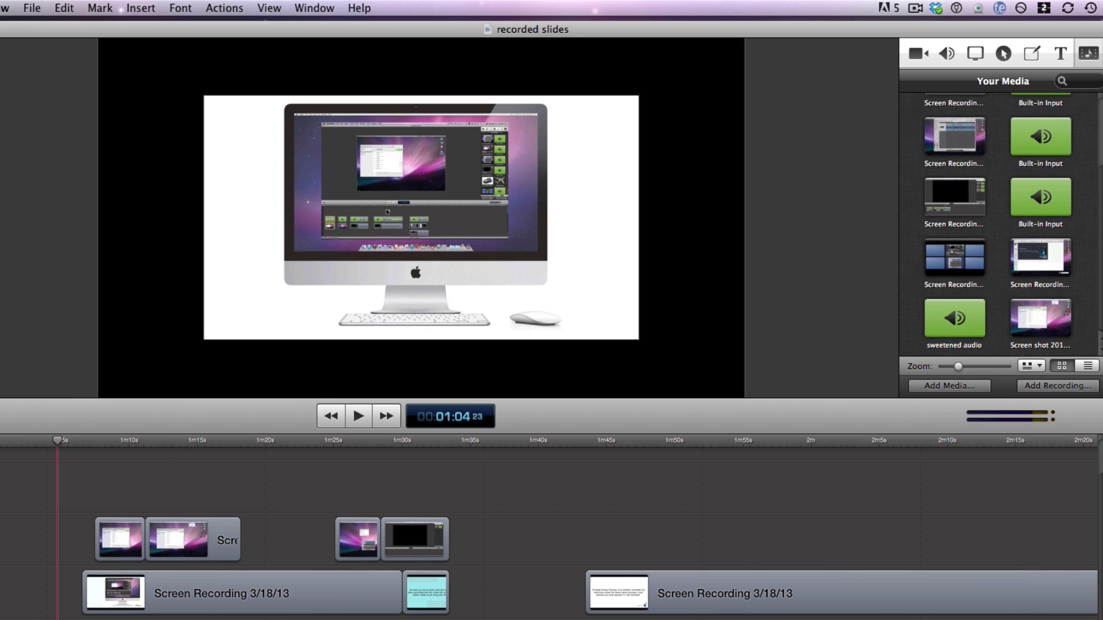
# Set the canvas to 1280 x 720 and move the Skype clip up and left
pyautogui.press('super+alt+c')
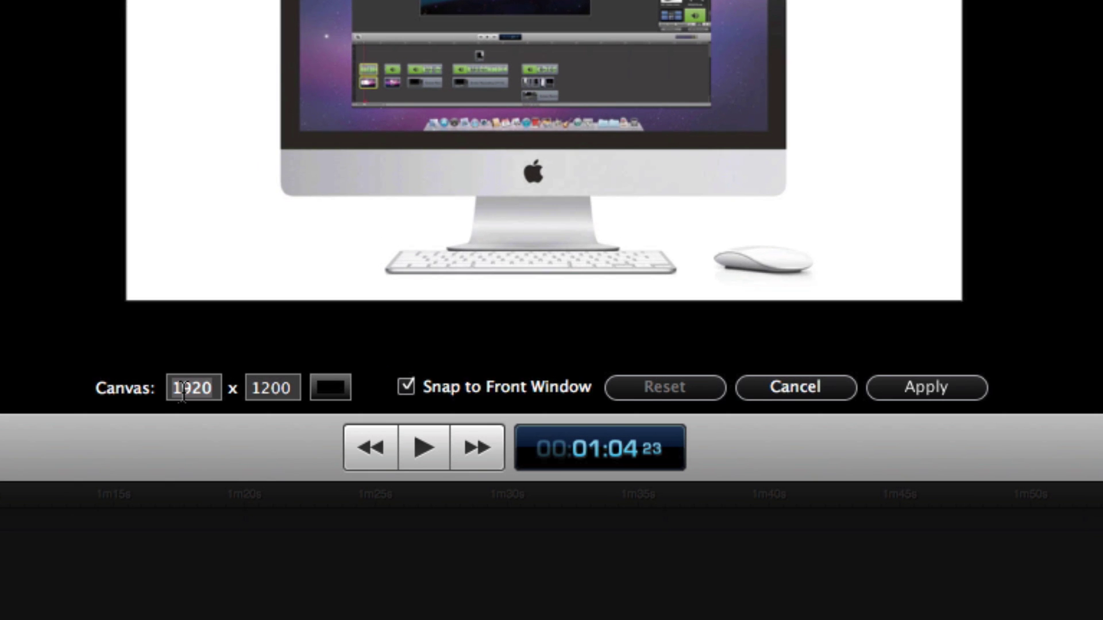
pyautogui.write('1280')
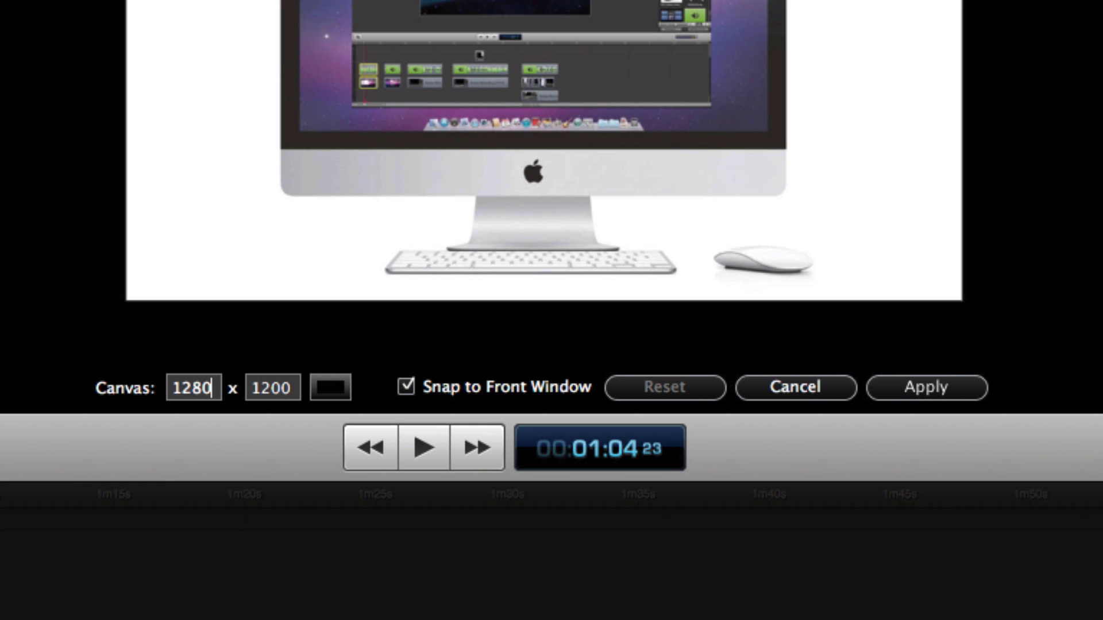
pyautogui.press('Tab')
pyautogui.write('720')
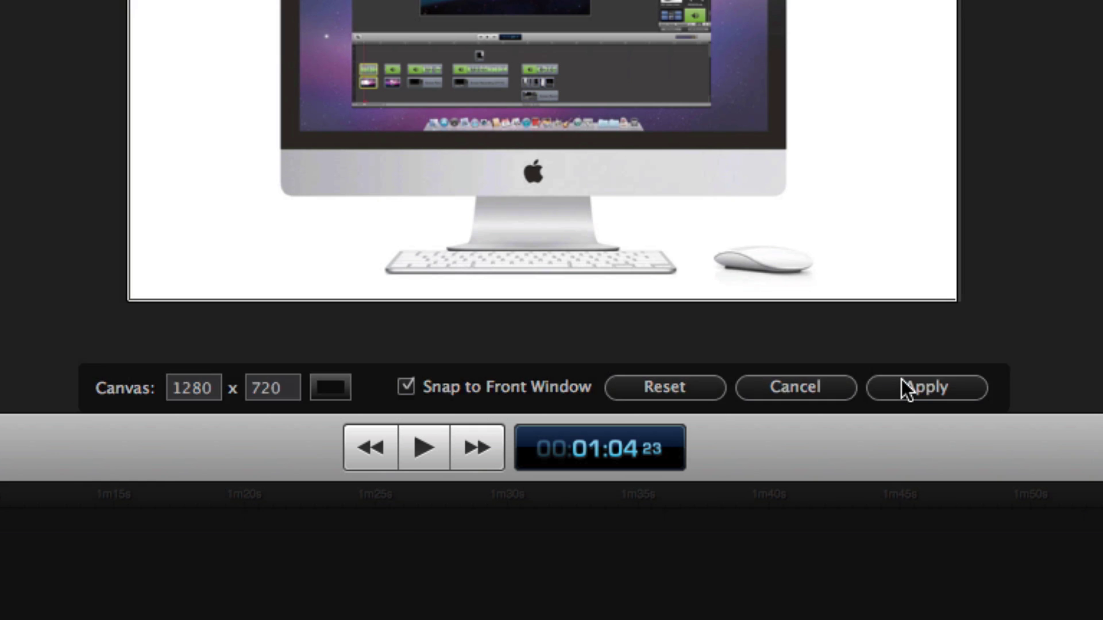
pyautogui.click(902, 379)
pyautogui.moveTo(407, 337); pyautogui.dragTo(386, 267)
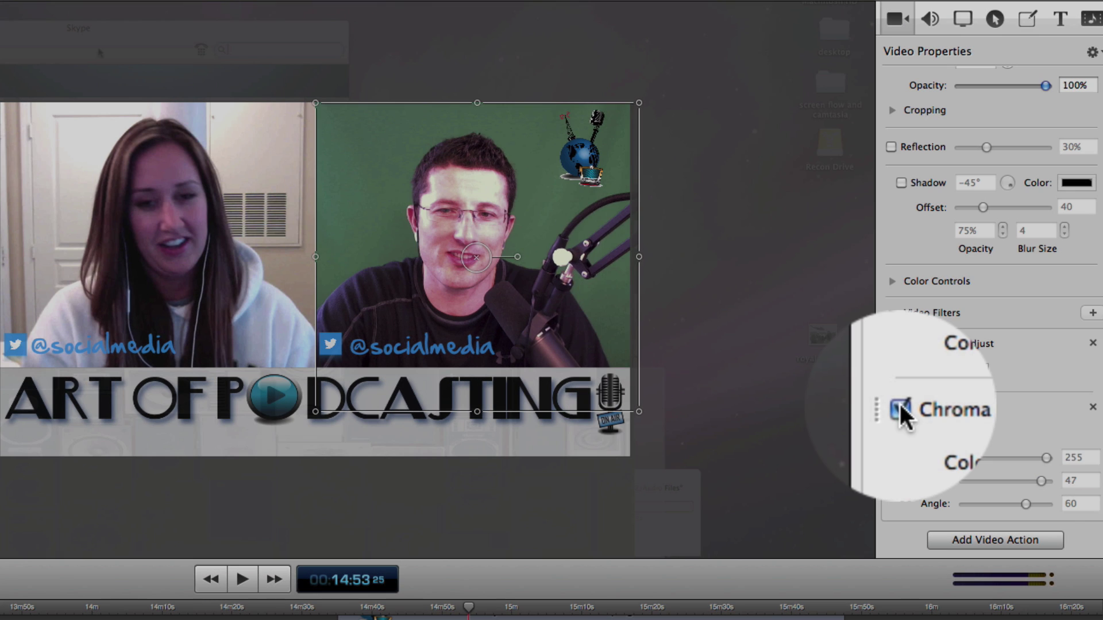
# Enable Chroma Key on the right-hand video and preview the beach and aquarium backgrounds
pyautogui.click(901, 409)
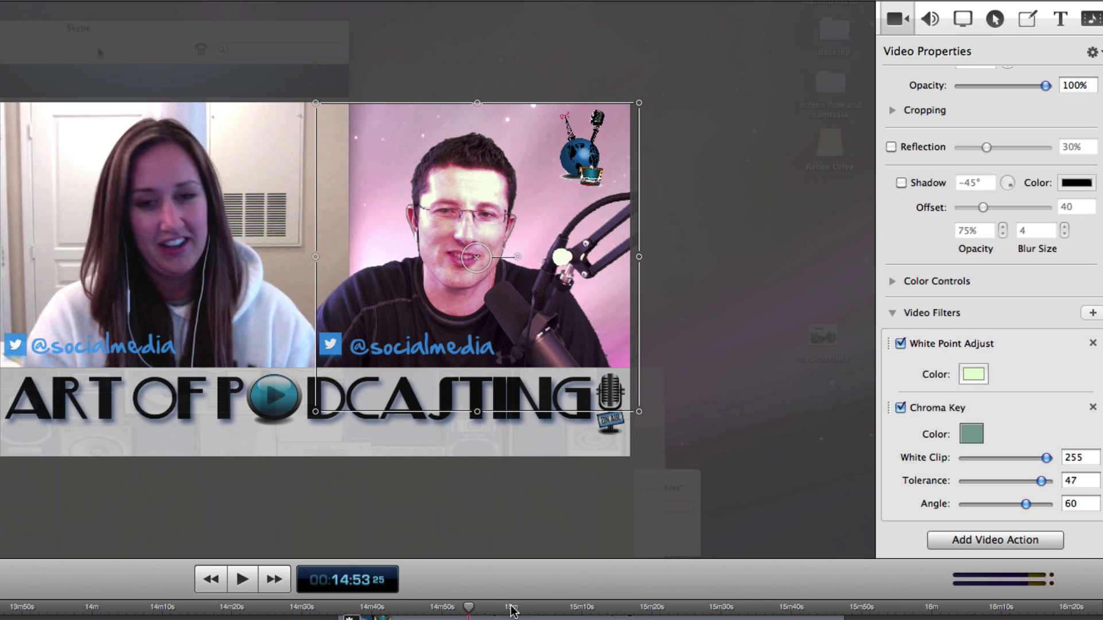
pyautogui.click(544, 610)
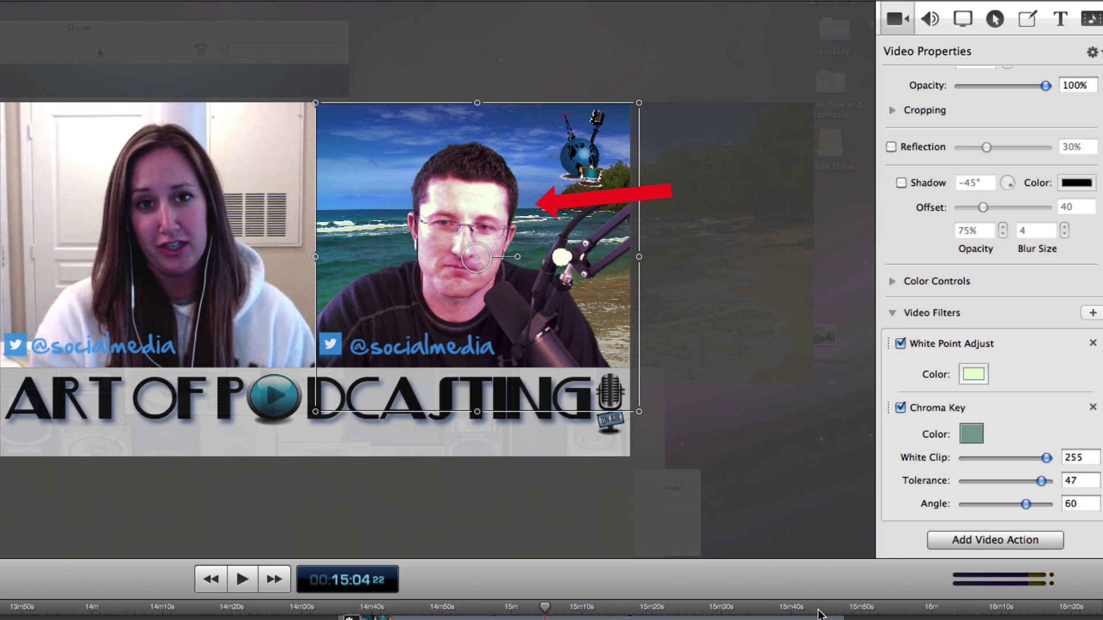
pyautogui.click(882, 610)
pyautogui.click(893, 612)
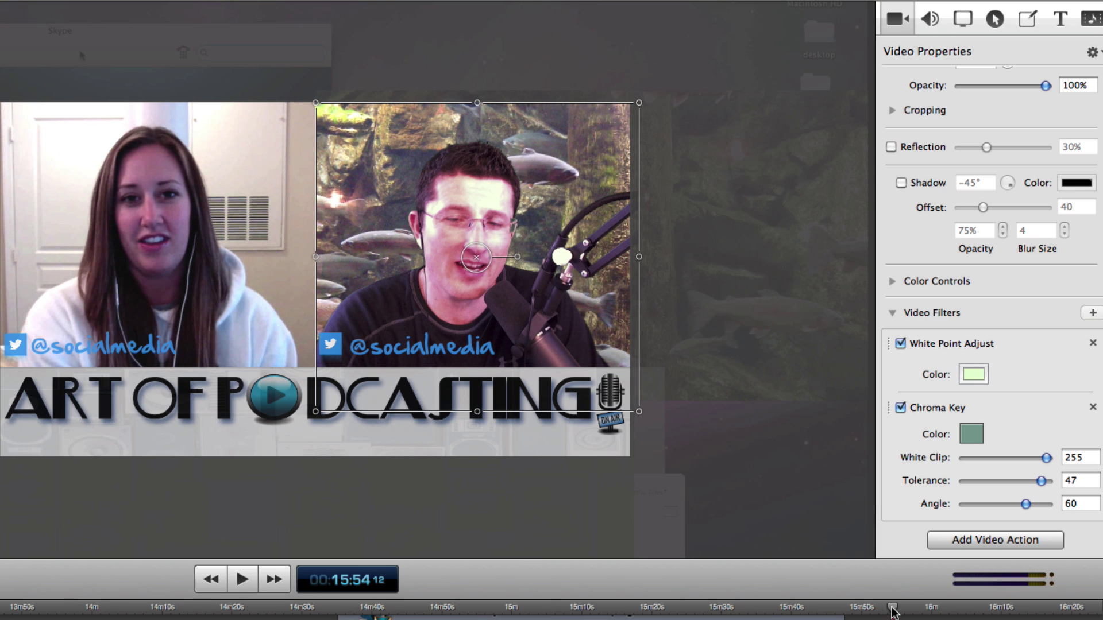
pyautogui.moveTo(895, 607); pyautogui.dragTo(900, 608)
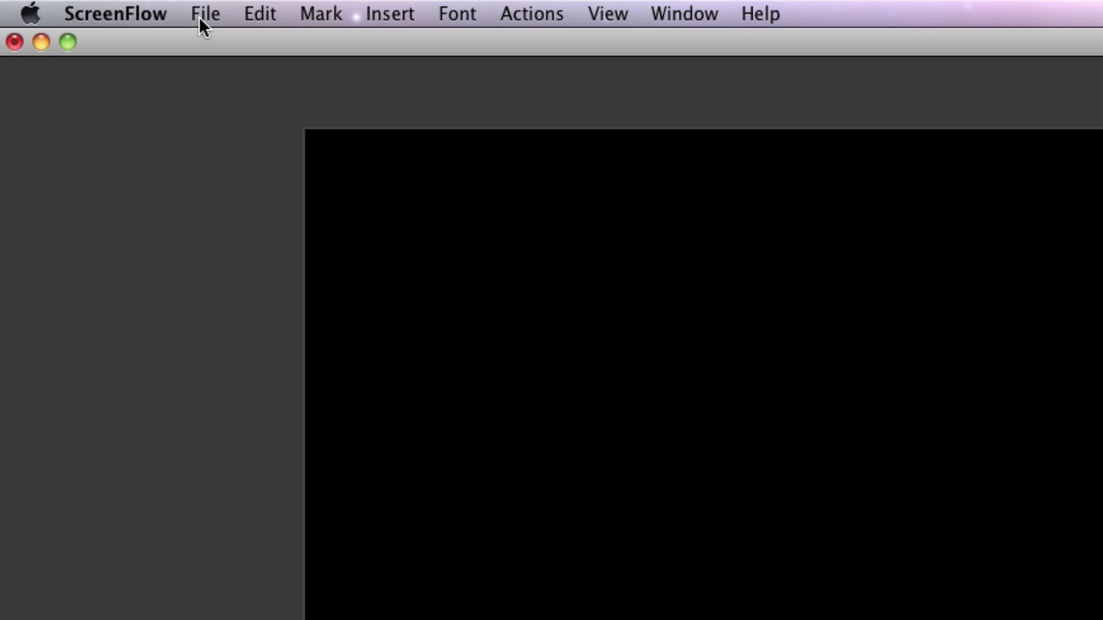
# Bring up the Publish to YouTube settings from the File menu
pyautogui.click(201, 17)
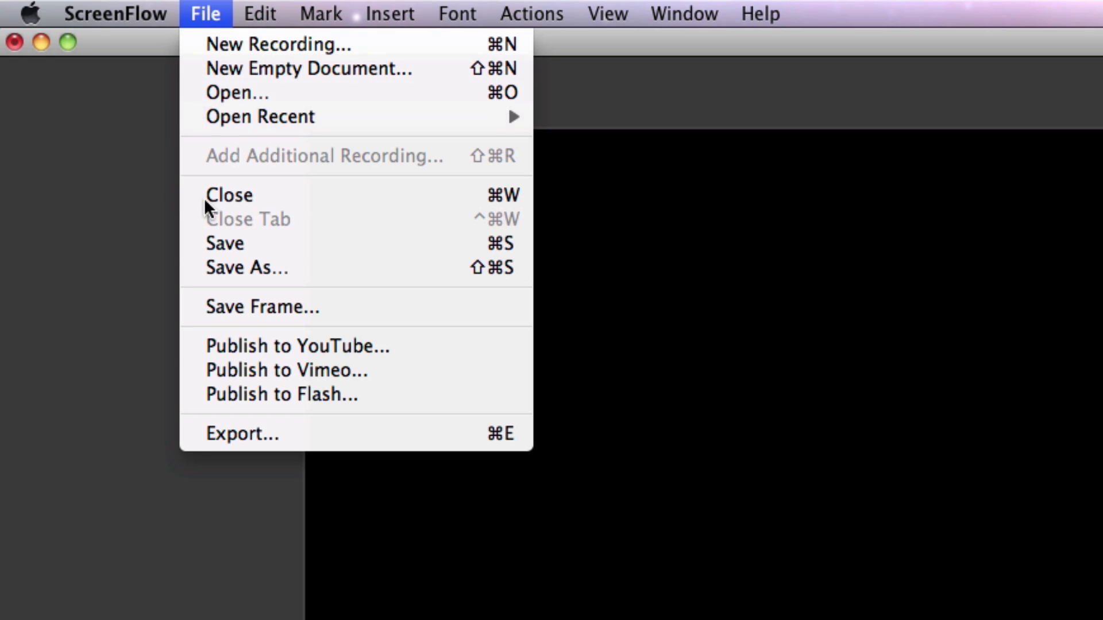
pyautogui.click(215, 356)
pyautogui.write('new vi')
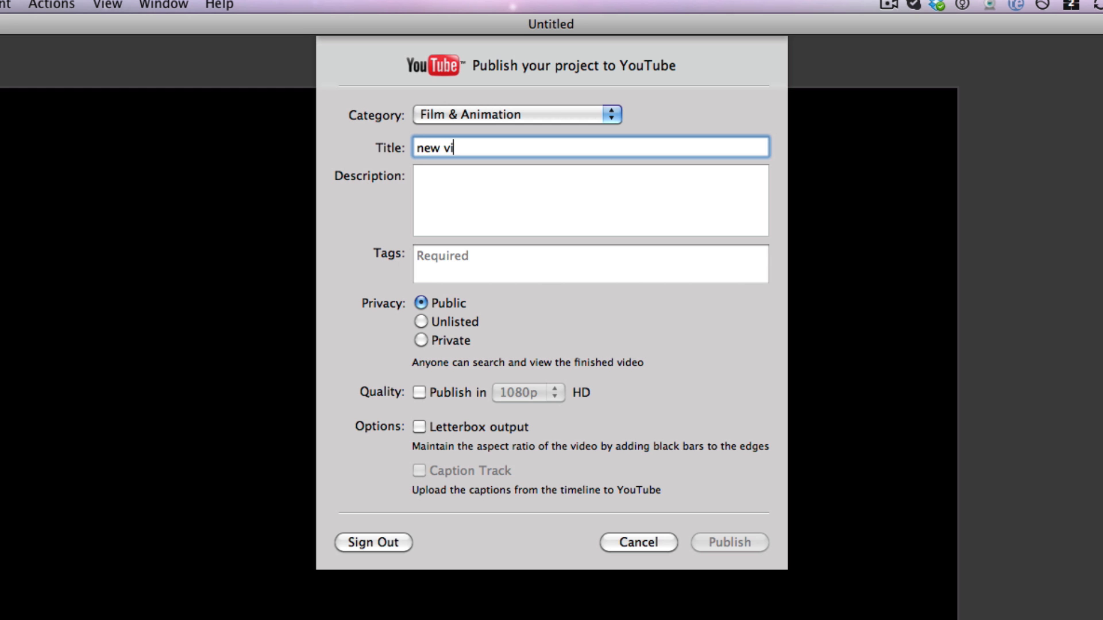
pyautogui.write('deo')
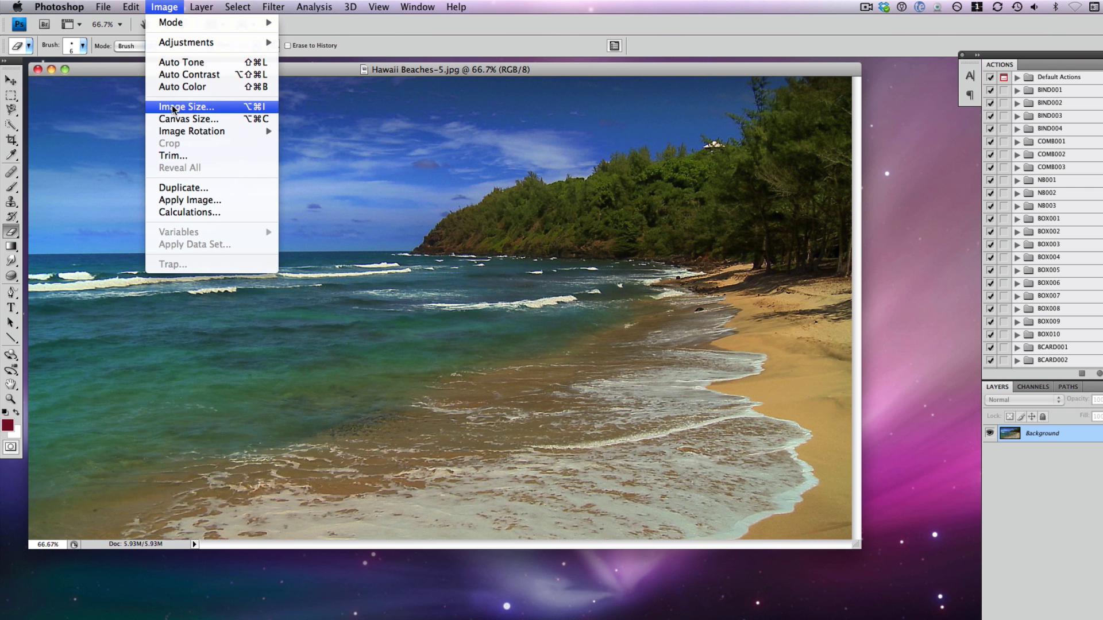
pyautogui.moveTo(187, 42)
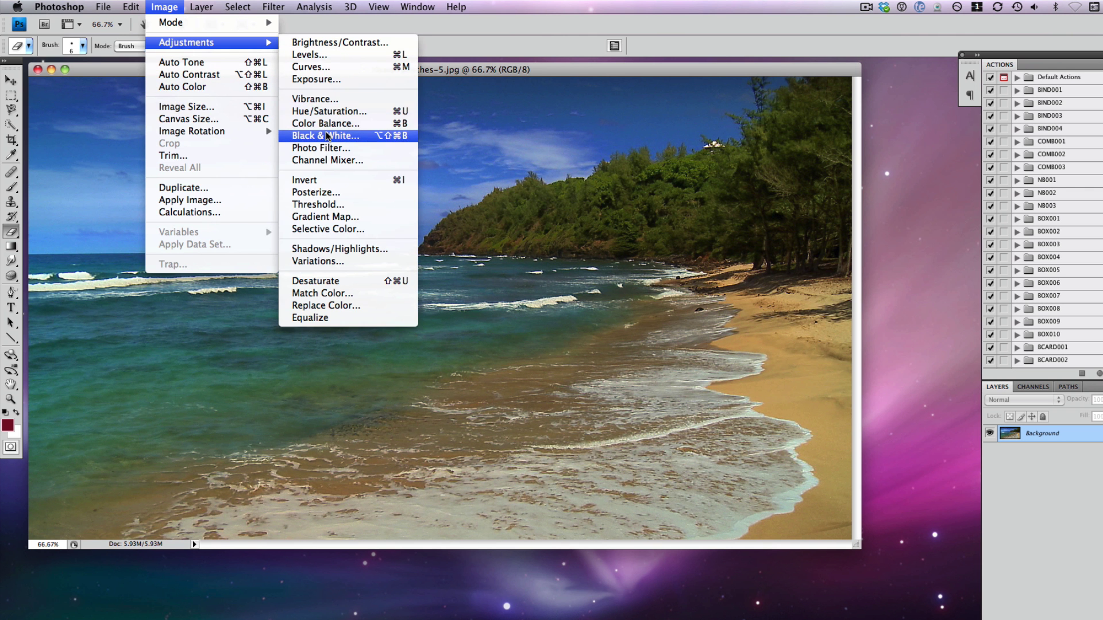
# Apply a Black & White adjustment and drag the Reds slider lower
pyautogui.click(327, 134)
pyautogui.moveTo(578, 232); pyautogui.dragTo(549, 233)
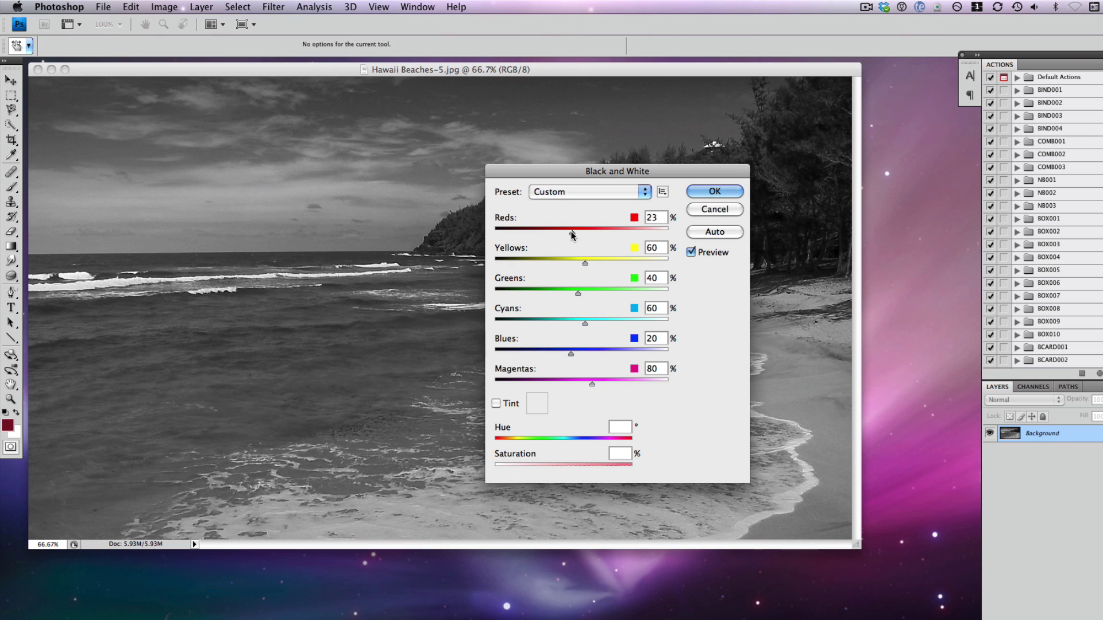